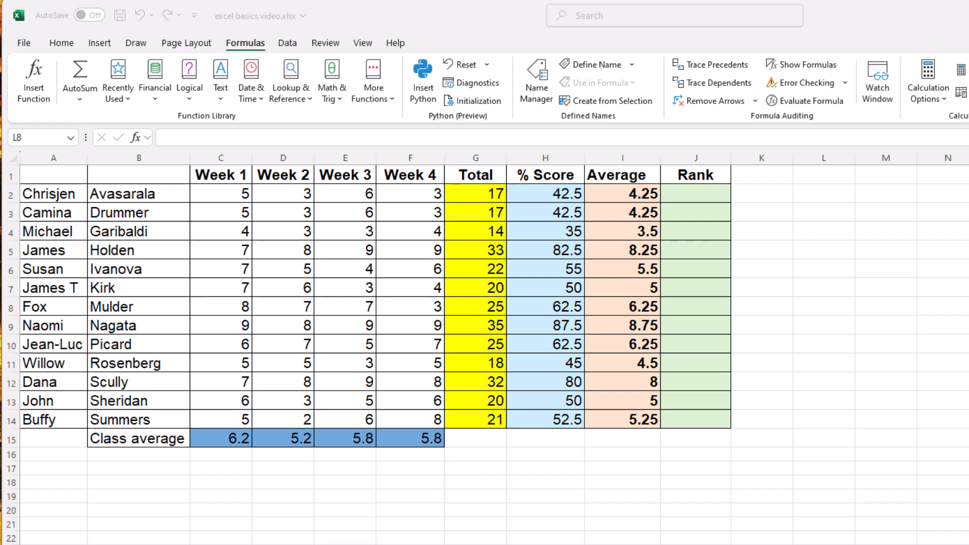
Enter the formula =RANK(G2,G2:G14) in cell J2 to rank the first student's total
left_click(715, 194)
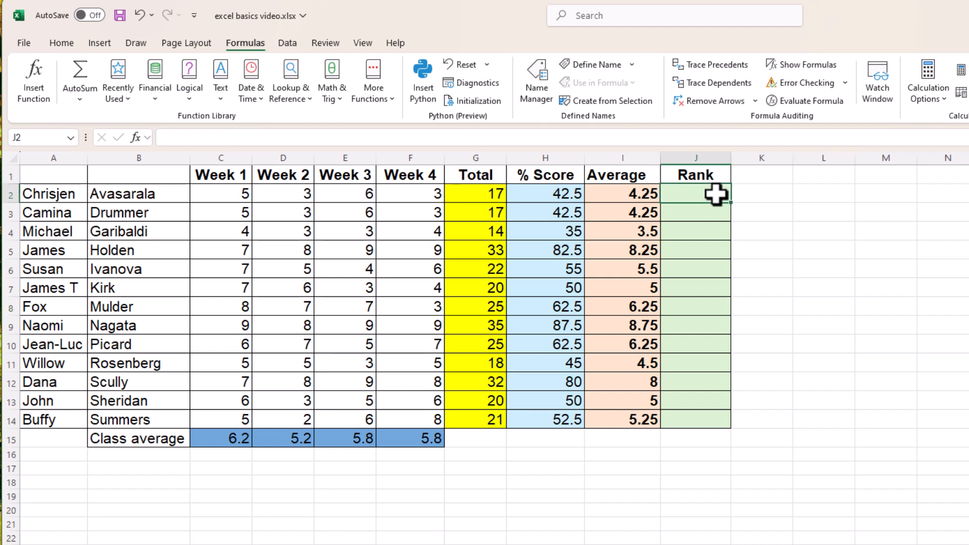
type("=")
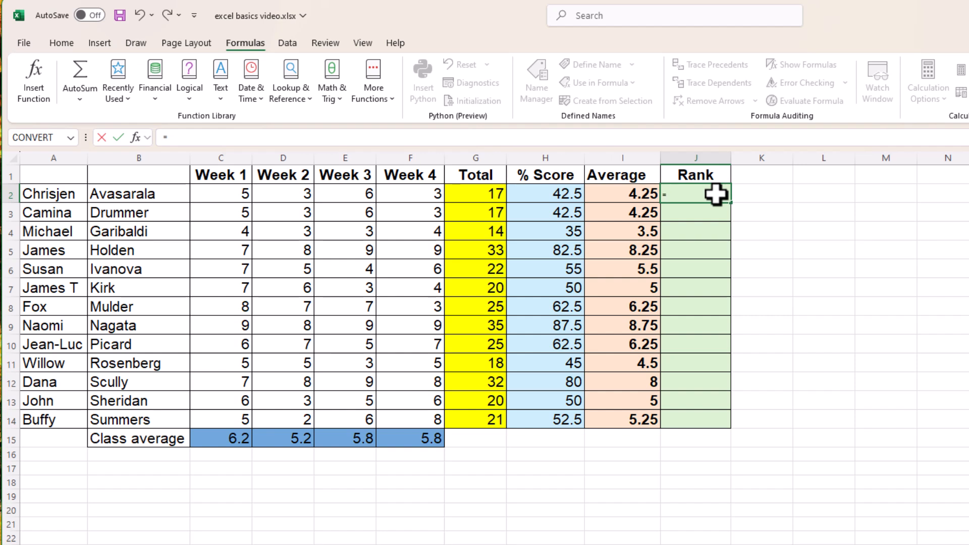
type("rank")
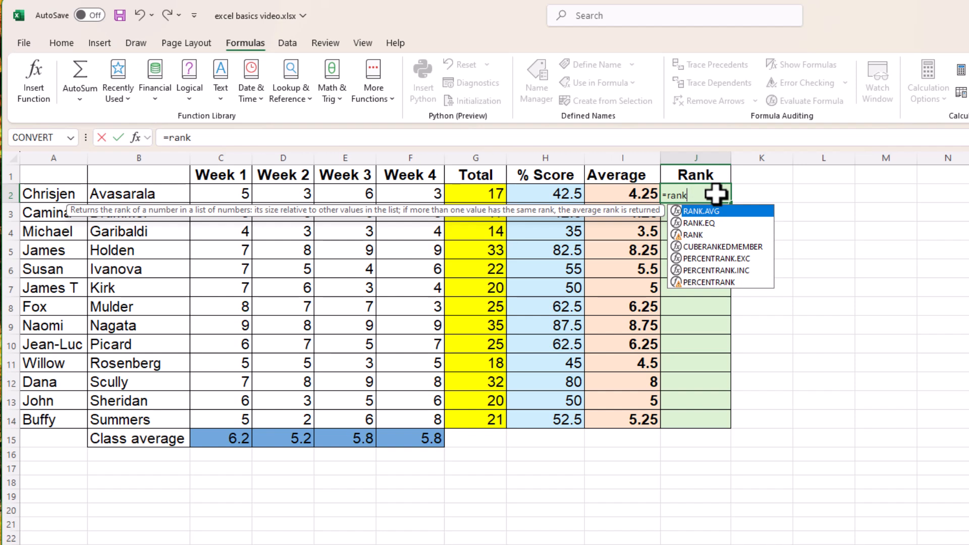
type("(")
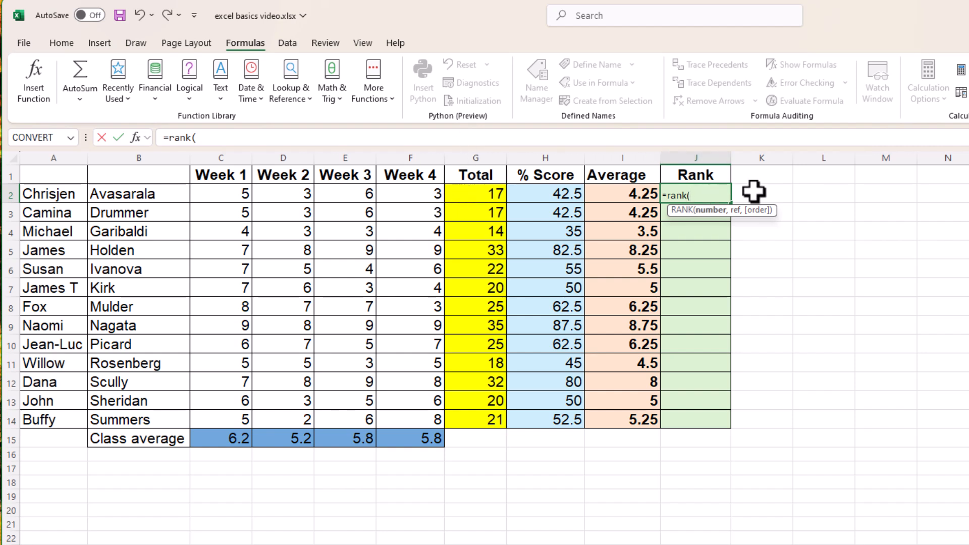
type("g2")
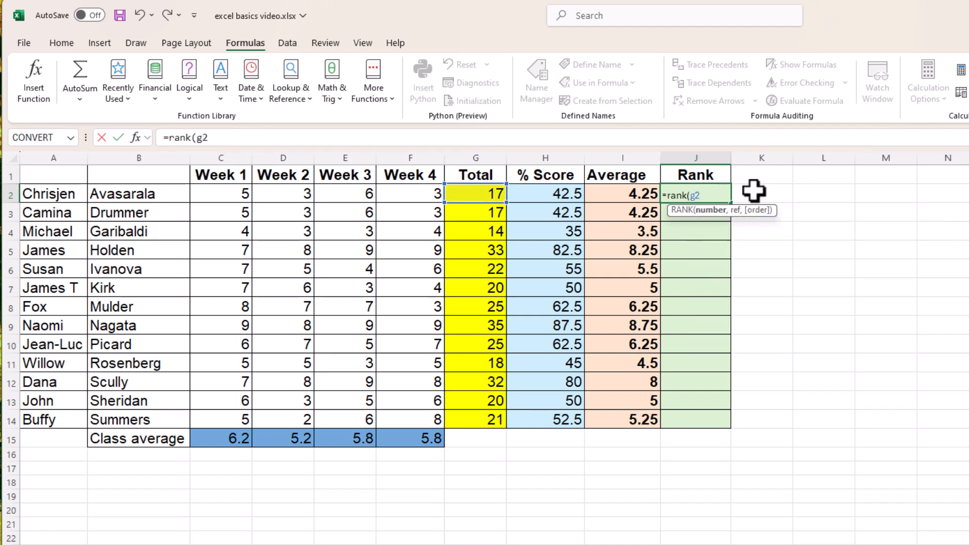
type(",")
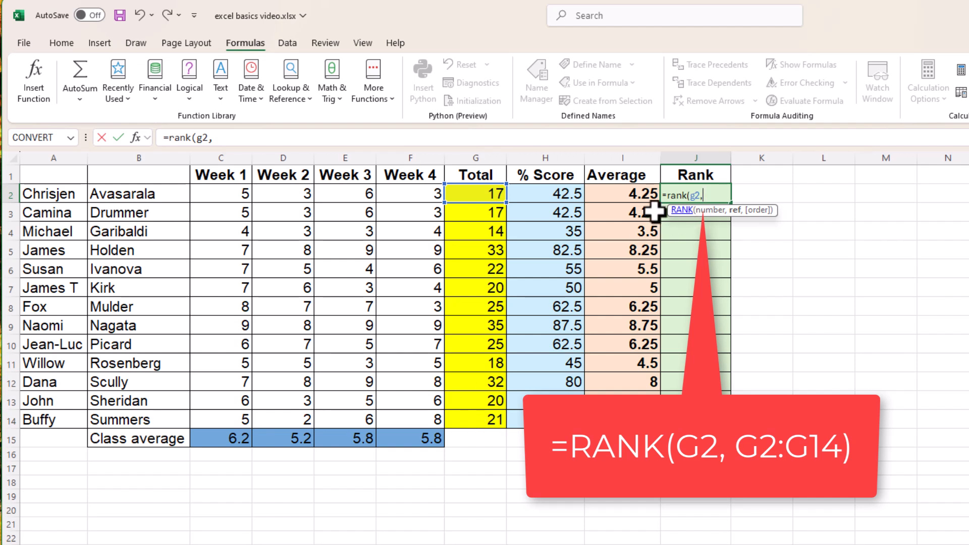
left_click_drag(479, 191, 488, 419)
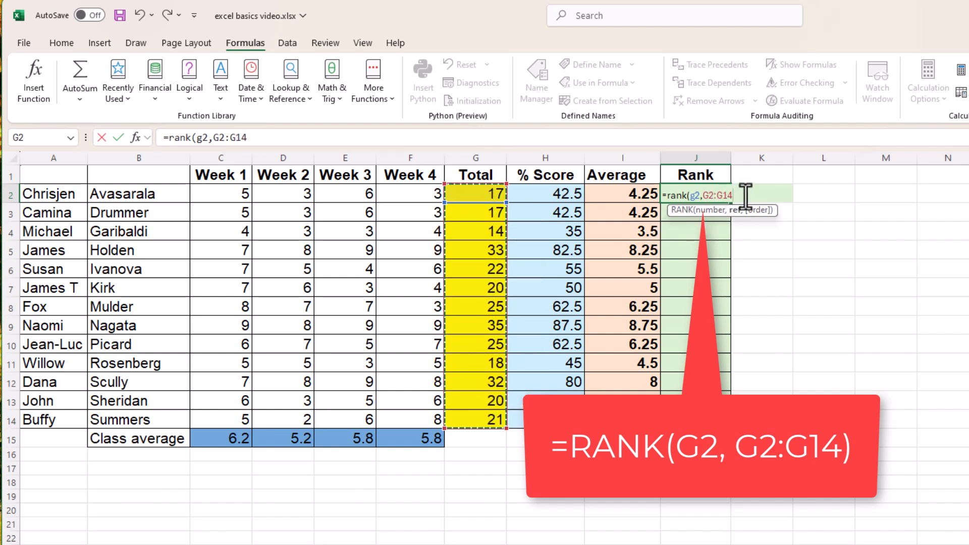
left_click(744, 197)
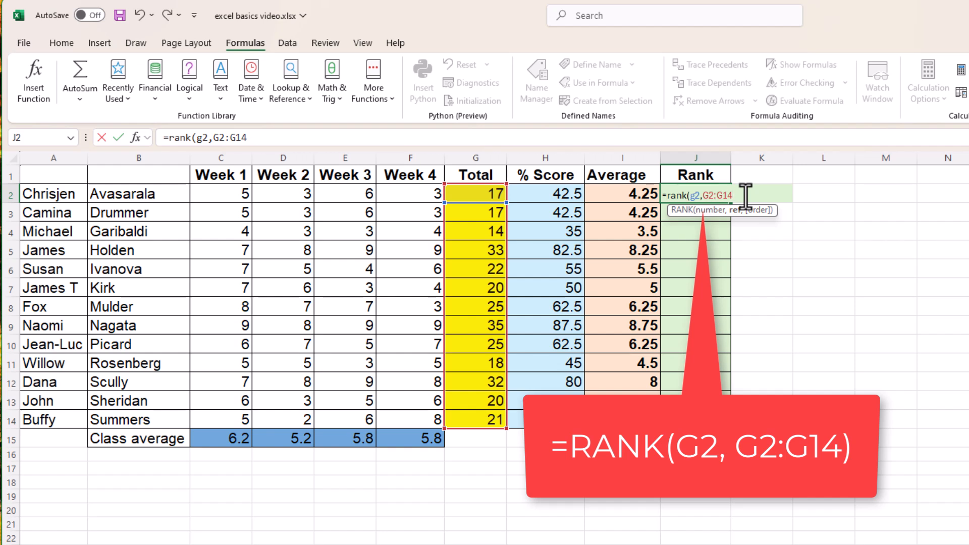
type(")")
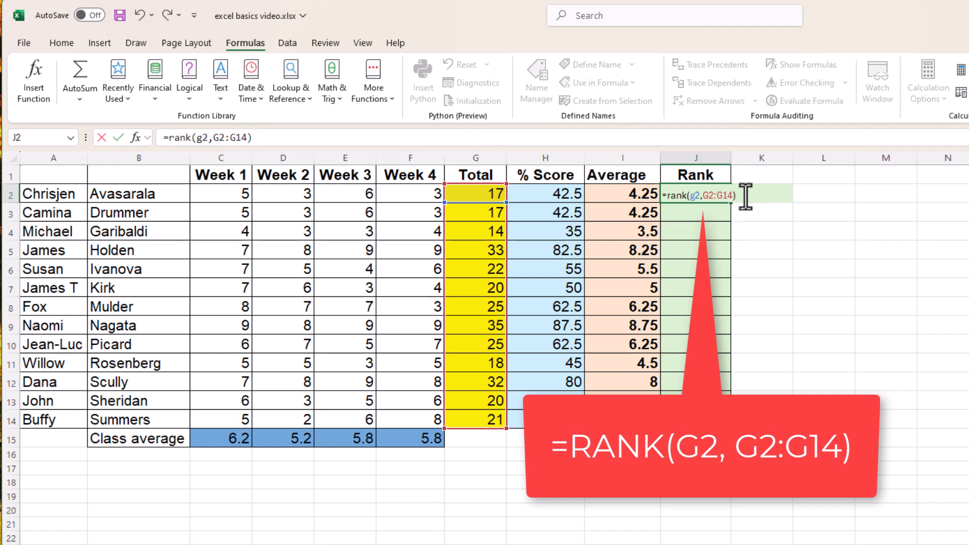
key("Return")
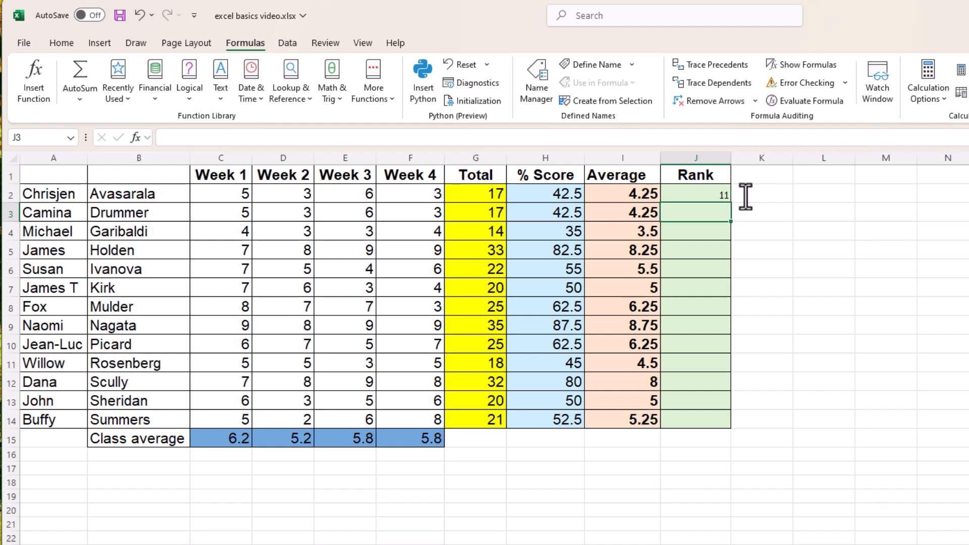
Fill the rank formula from J2 down through J14
left_click(691, 190)
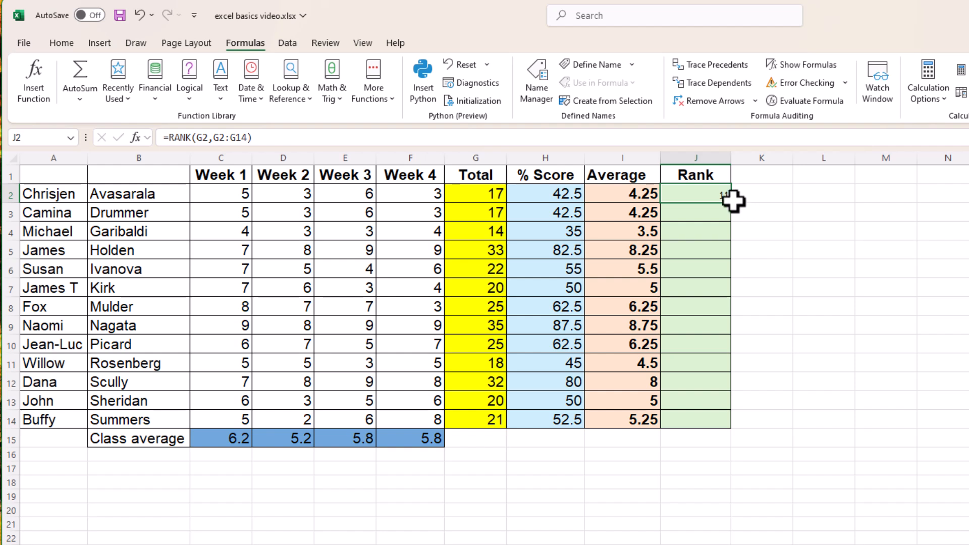
left_click_drag(731, 201, 731, 425)
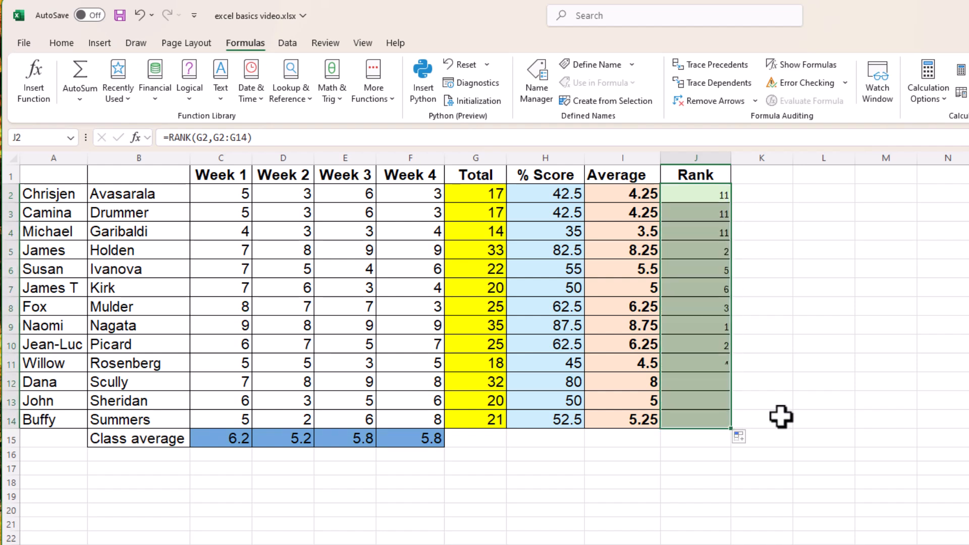
left_click(656, 535)
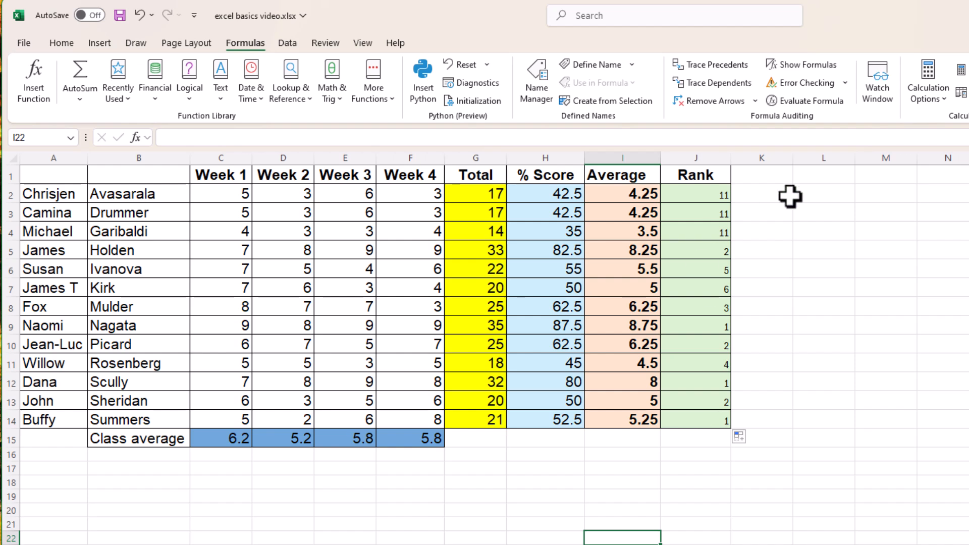
Compare the range references in the rank formulas of cells J2, J3, J4 and J14
left_click(706, 195)
left_click(706, 182)
left_click(707, 195)
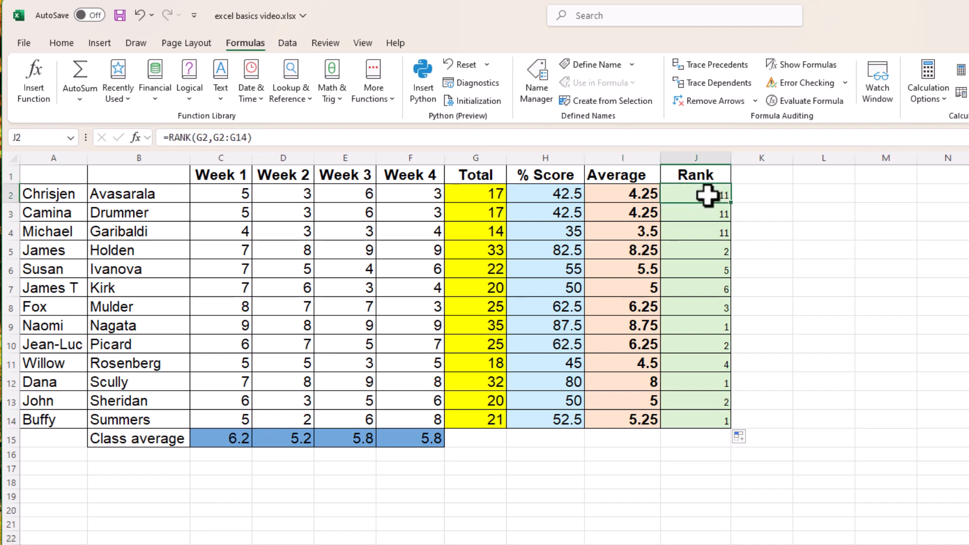
left_click(703, 213)
left_click(699, 230)
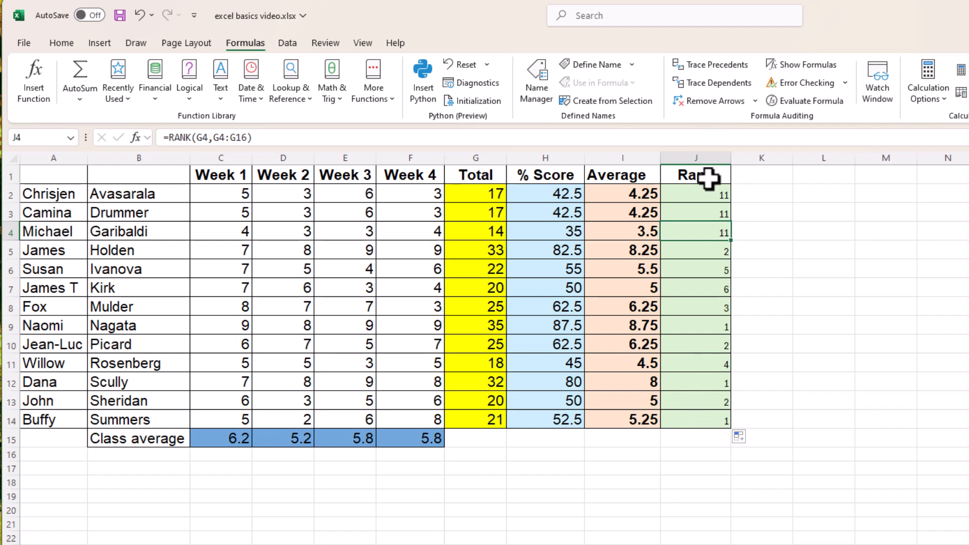
left_click(693, 213)
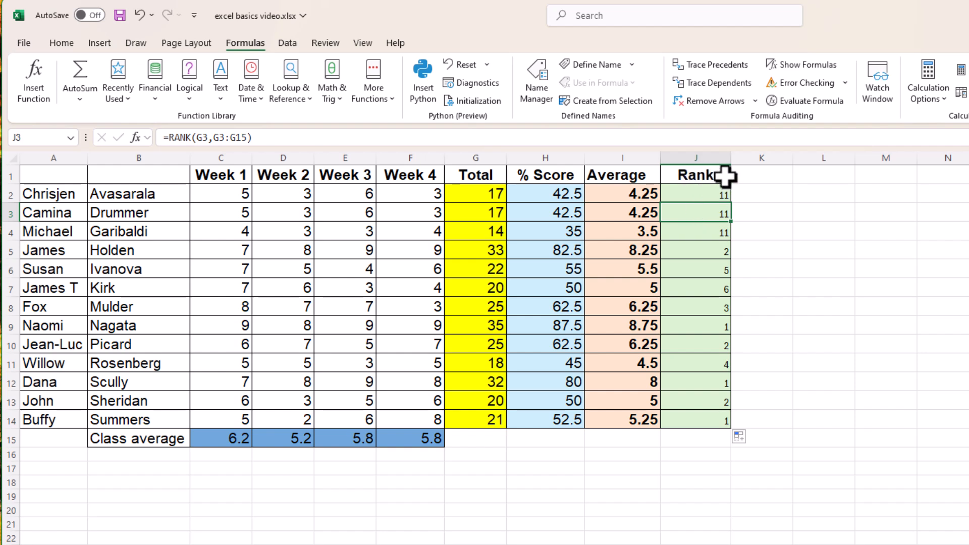
left_click(720, 195)
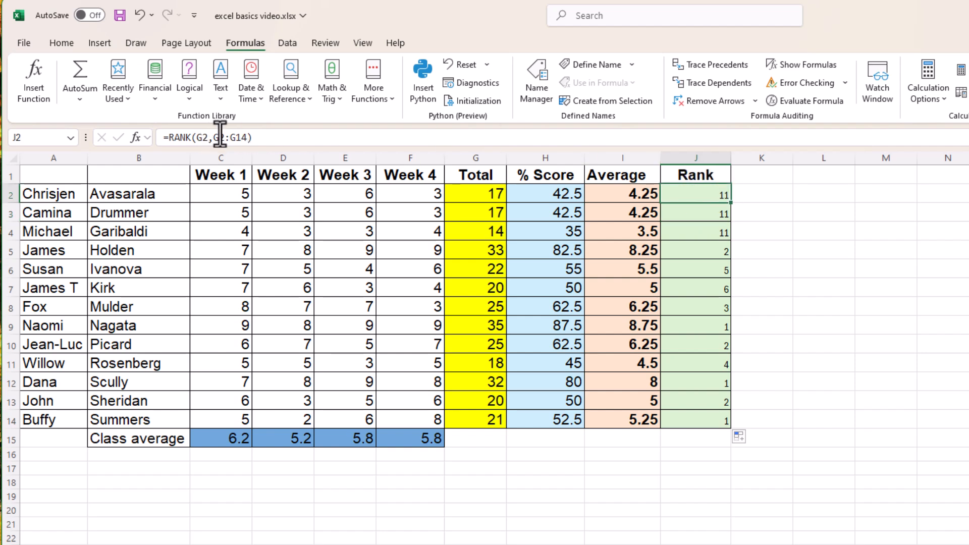
left_click(702, 215)
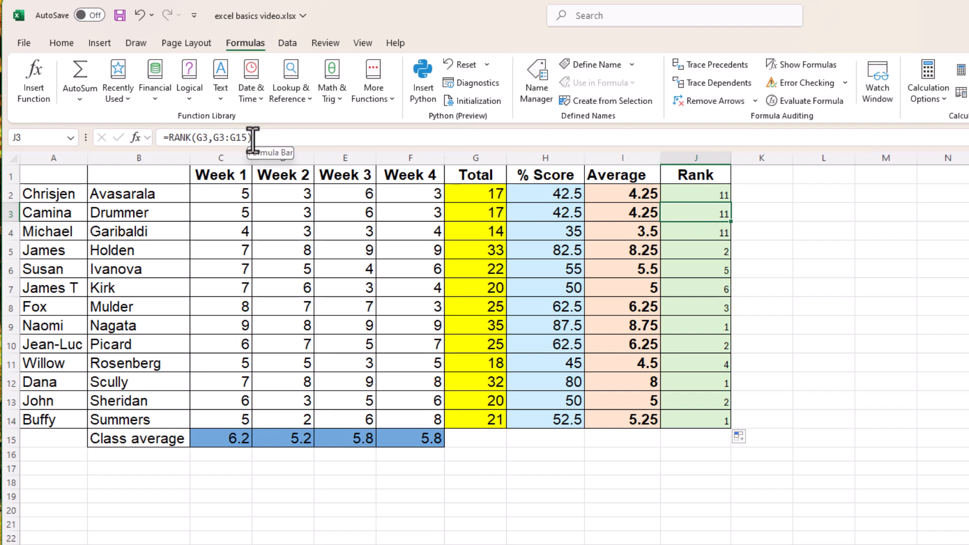
left_click(697, 231)
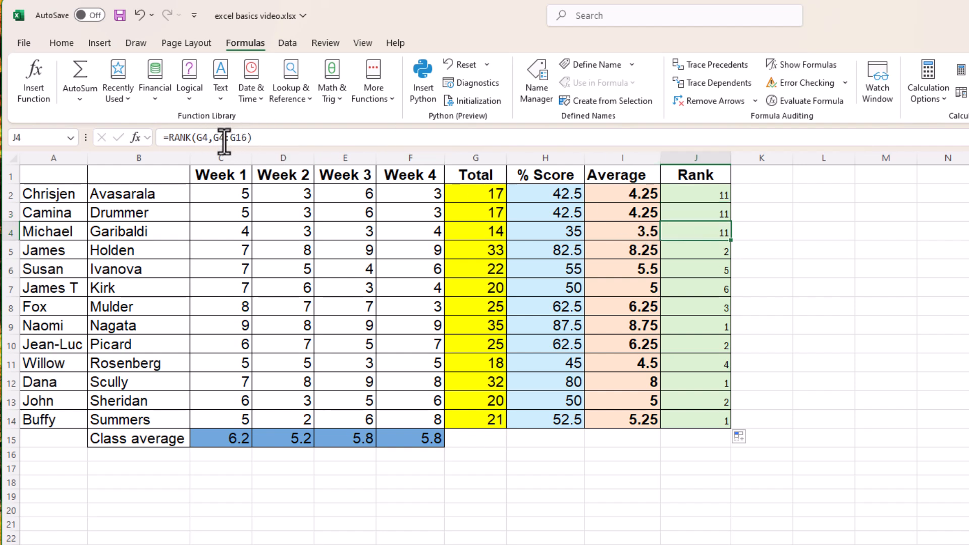
left_click(705, 419)
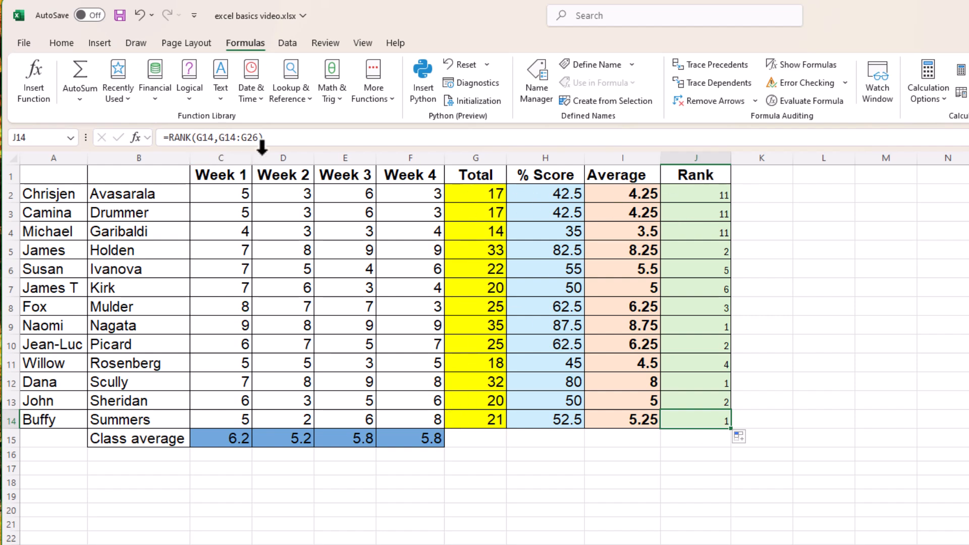
Examine the number and range references inside the rank formula of cell J3
left_click(690, 211)
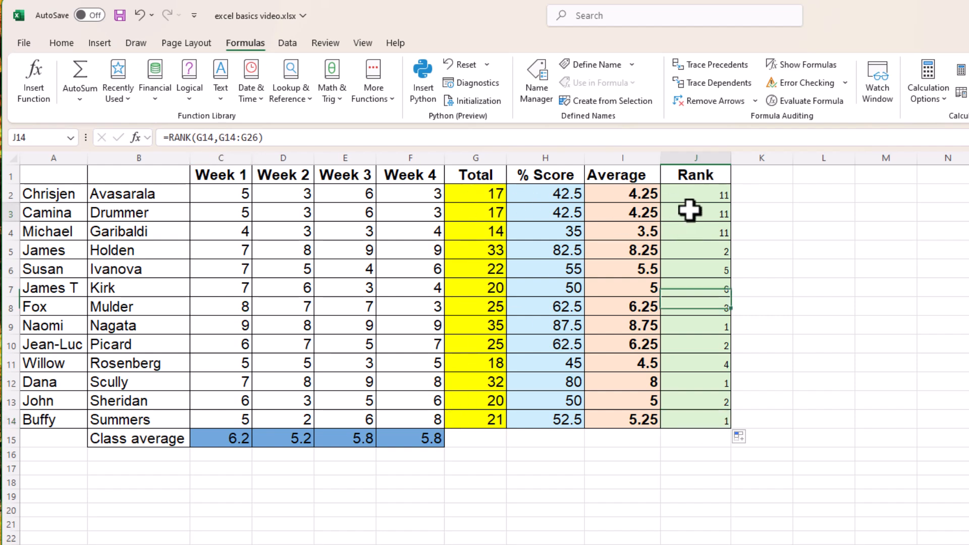
double_click(202, 137)
left_click_drag(204, 138, 244, 134)
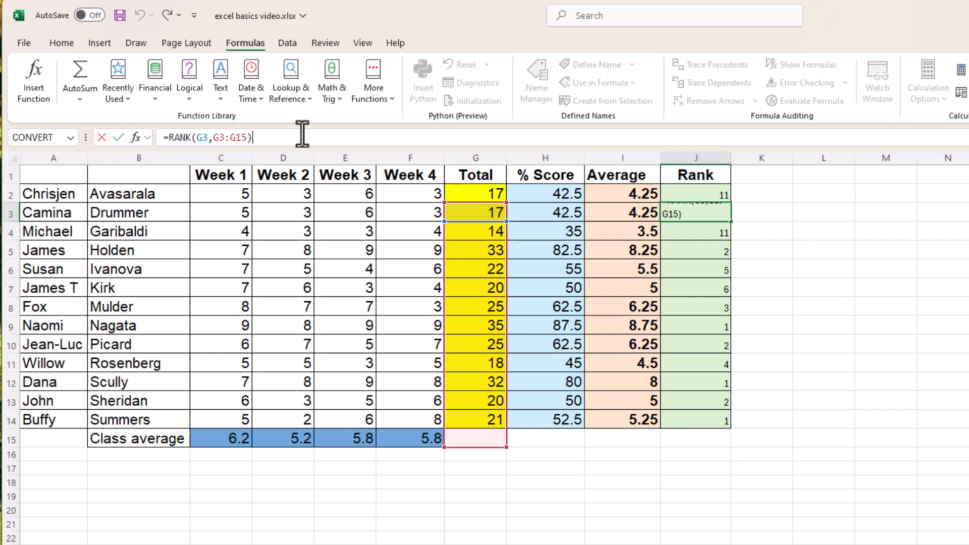
key("Return")
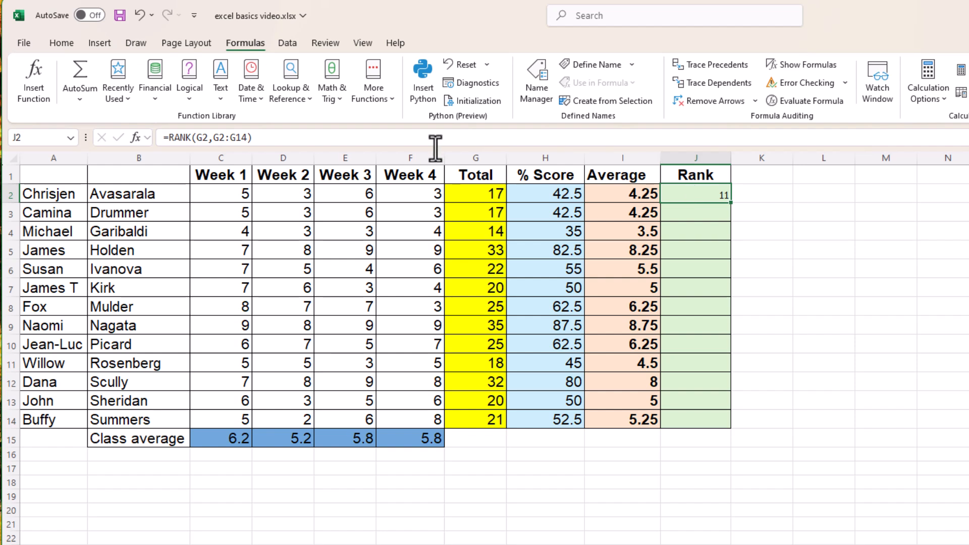
Lock the rows of the range in J2's rank formula as G$2:G$14 and fill the formula down to J14
left_click(218, 137)
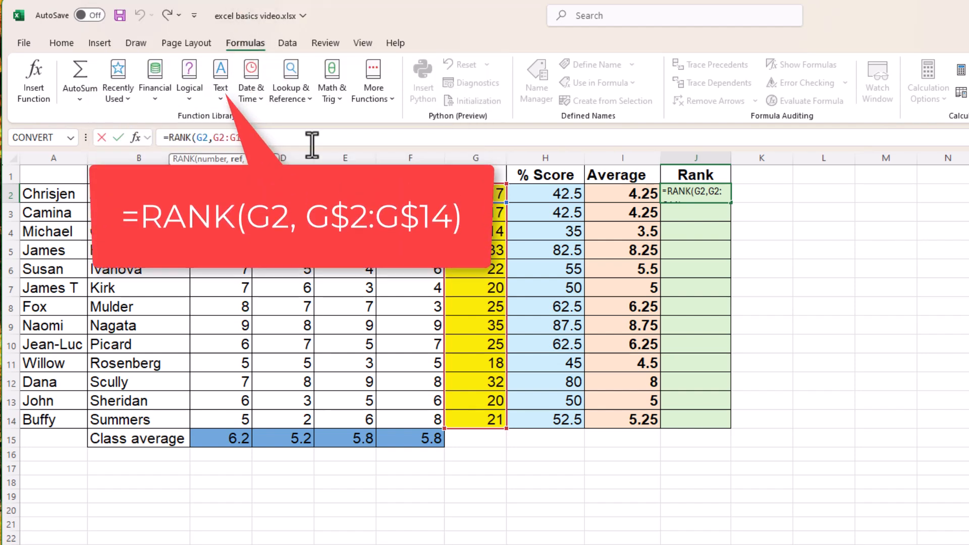
type("$")
key("Right")
key("Right")
key("Right")
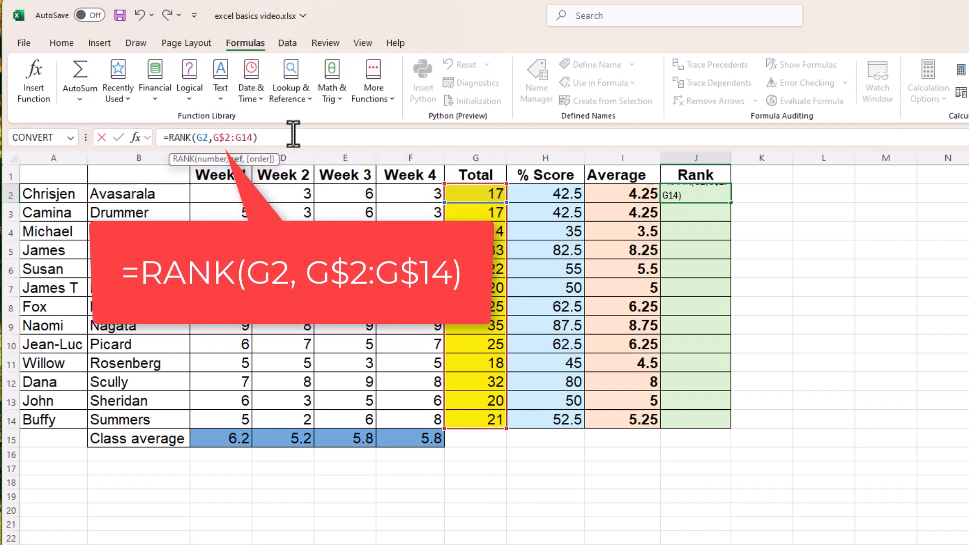
type("$")
key("Return")
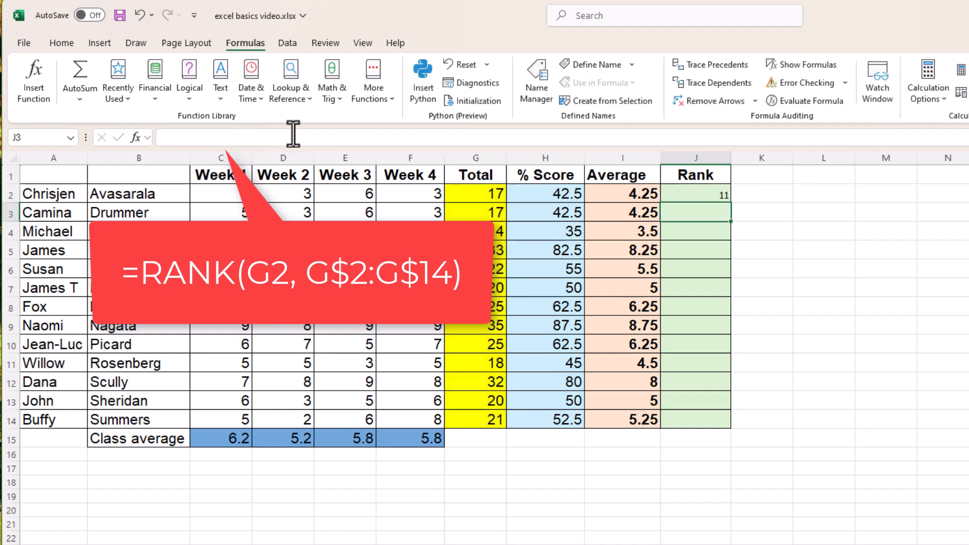
left_click(692, 189)
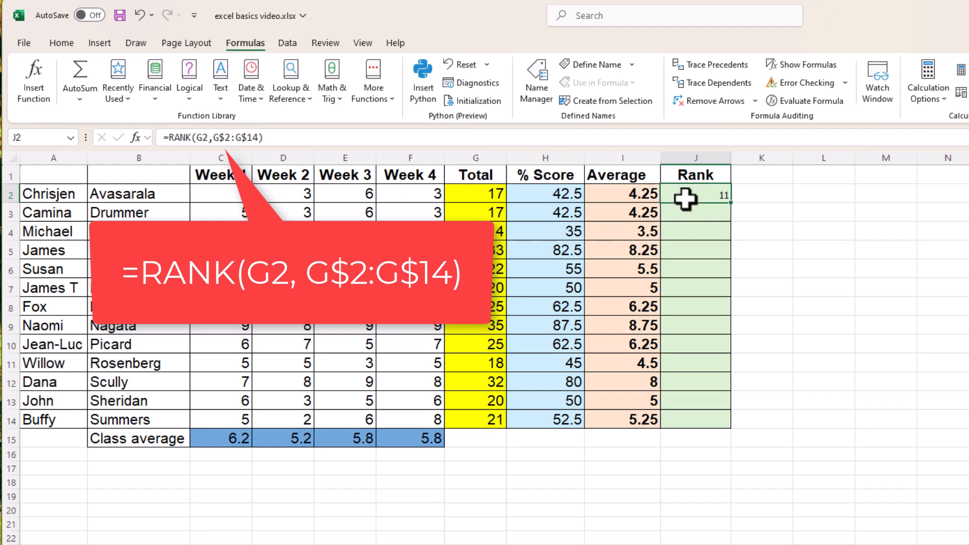
left_click_drag(731, 203, 733, 426)
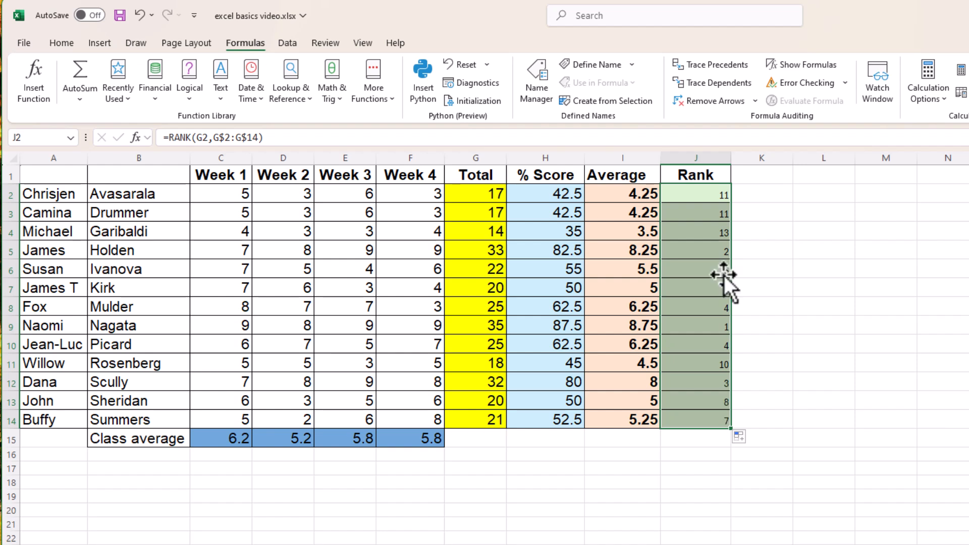
Check the range references in the filled rank formulas from J3 to J7 and in J14
left_click(707, 210)
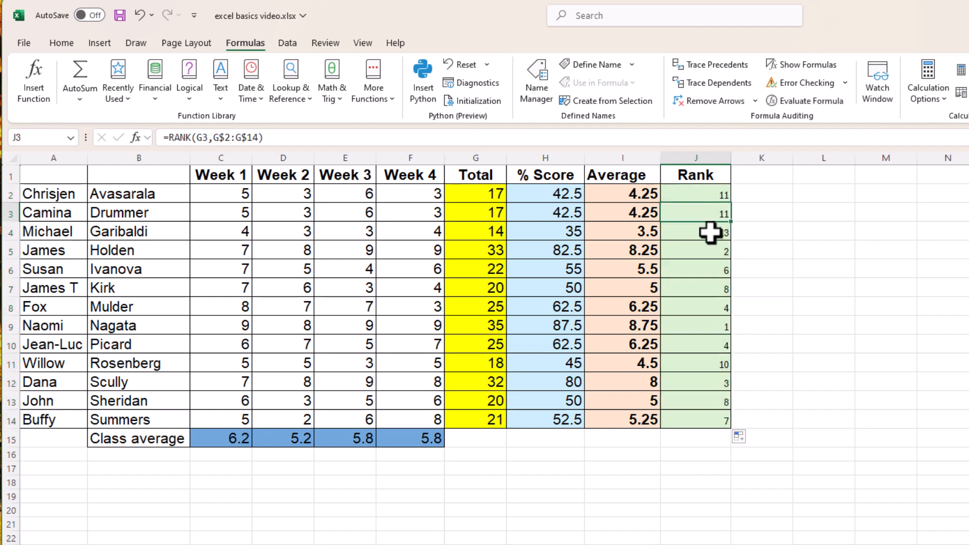
left_click(712, 231)
left_click(711, 252)
left_click(705, 272)
left_click(705, 290)
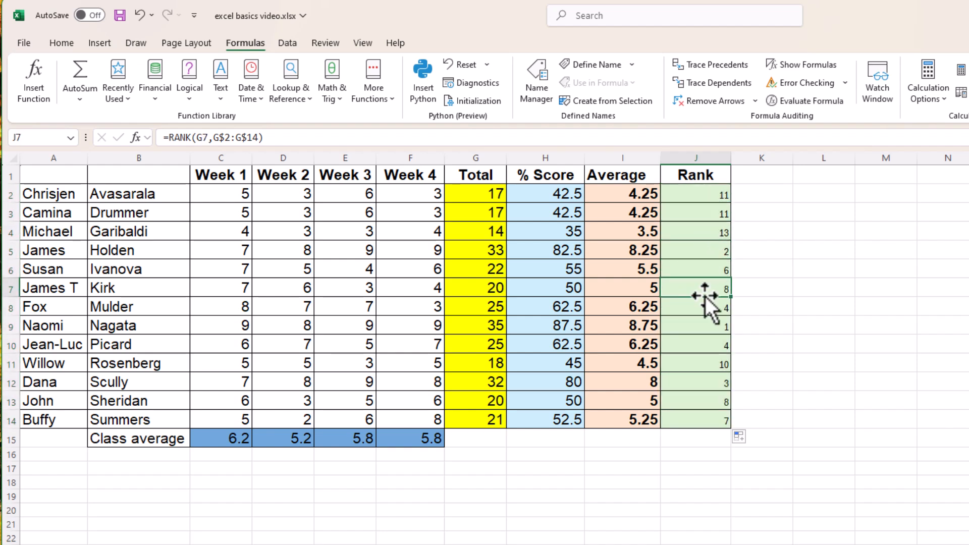
left_click(699, 422)
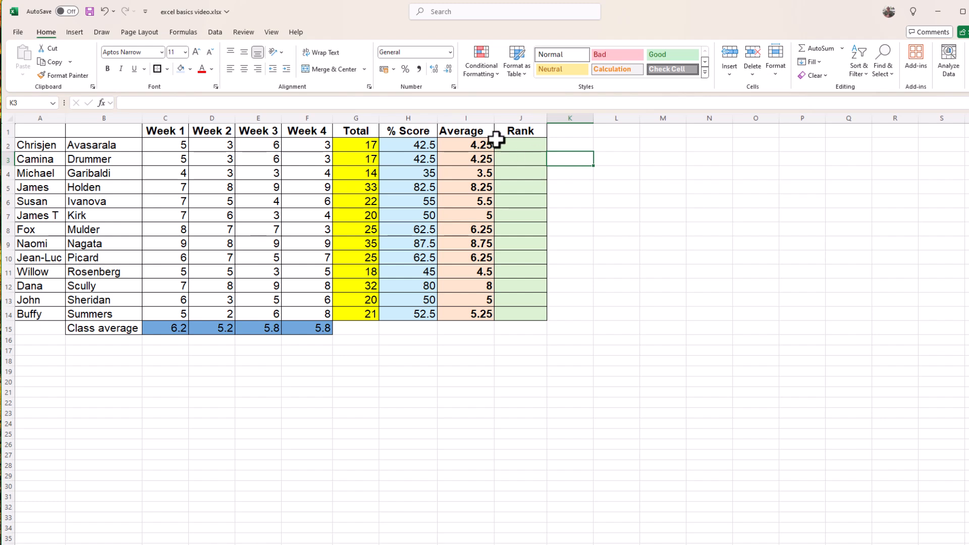
Define the name Total for the range G2:G14 with workbook scope
left_click_drag(371, 145, 361, 313)
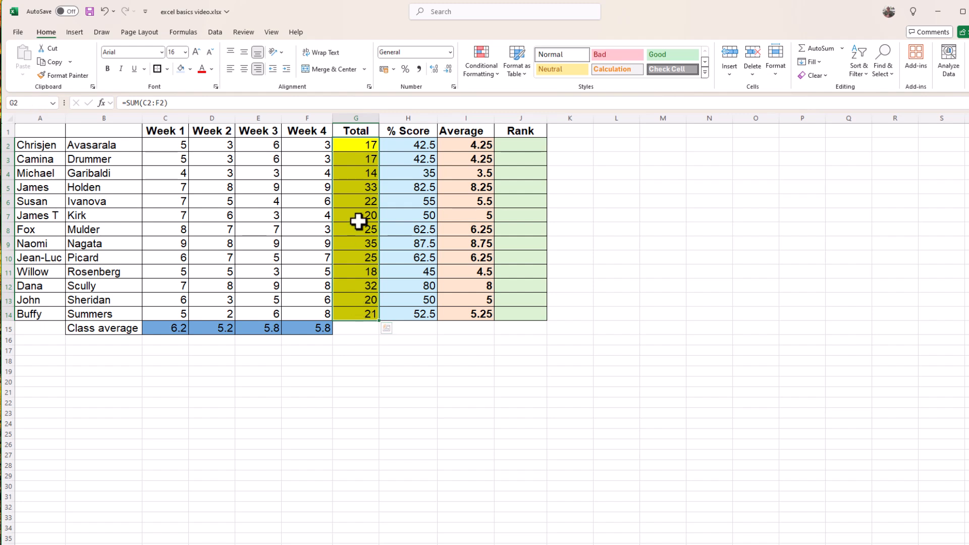
right_click(352, 147)
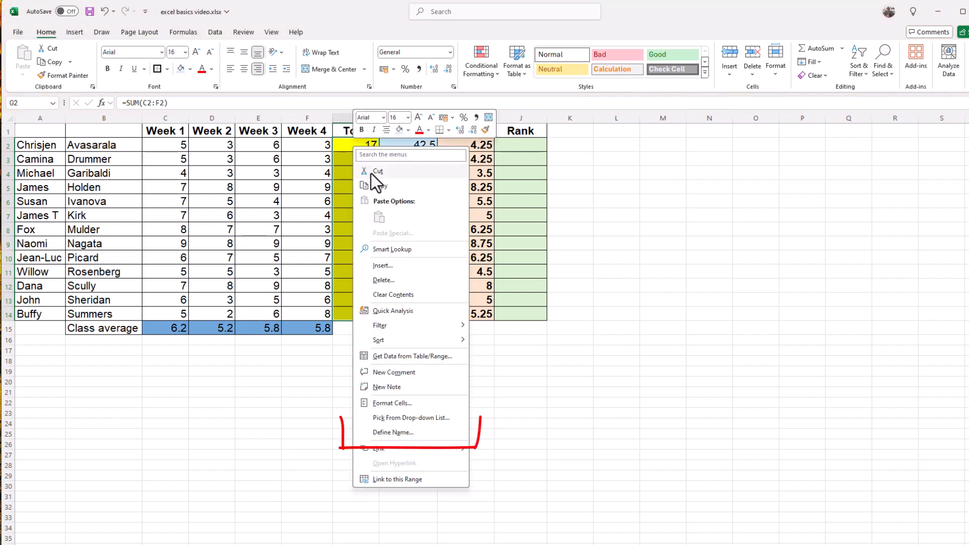
left_click(389, 433)
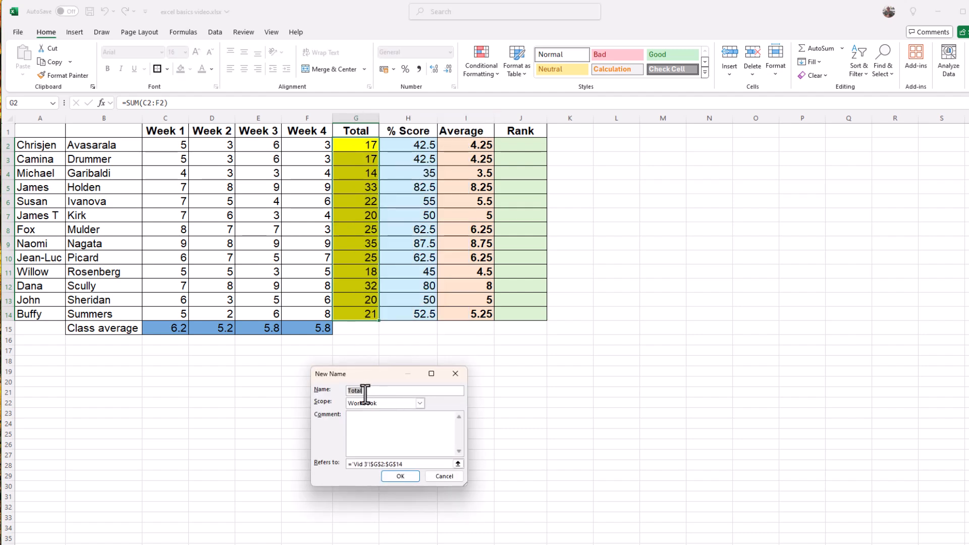
left_click(398, 480)
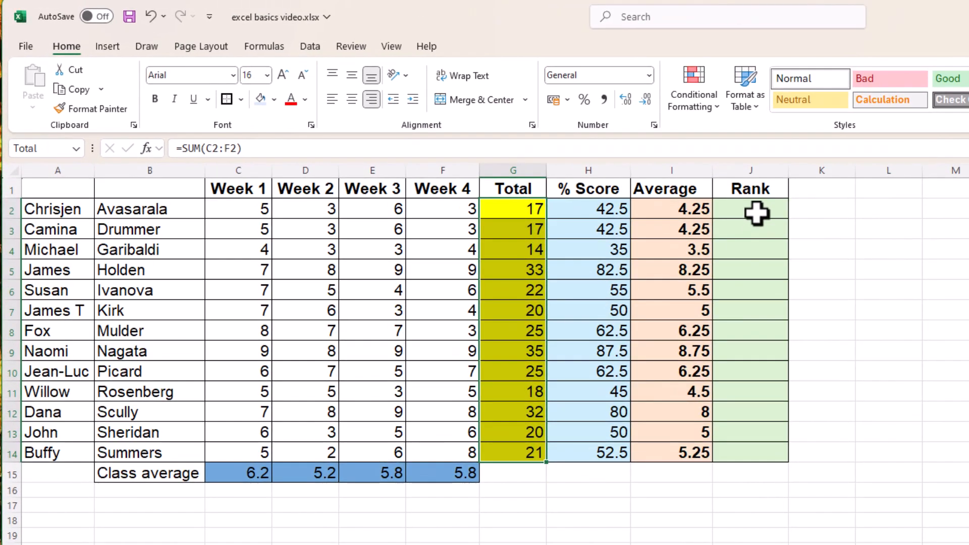
Enter the formula =RANK(G2, Total) in cell J2, using the named range as the comparison range
left_click(753, 212)
type("=")
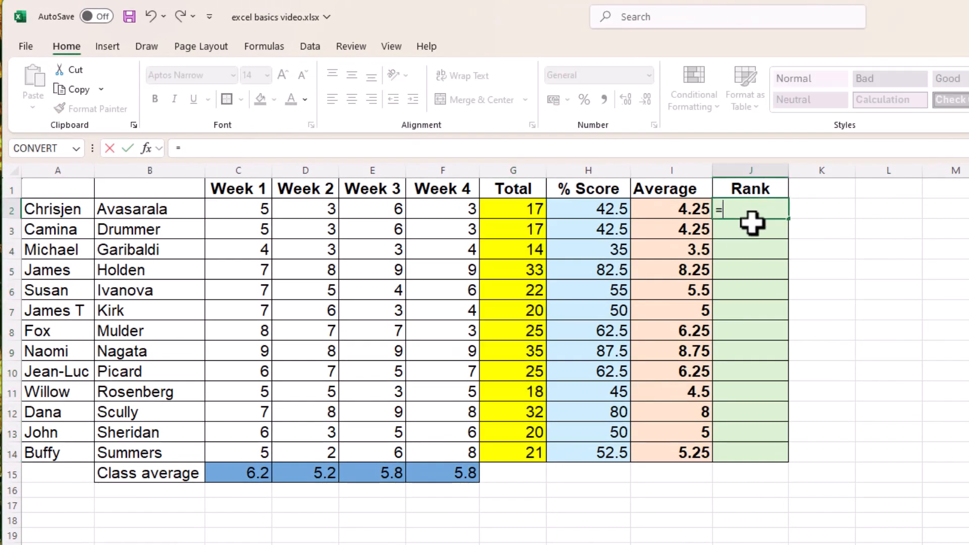
type("rank(")
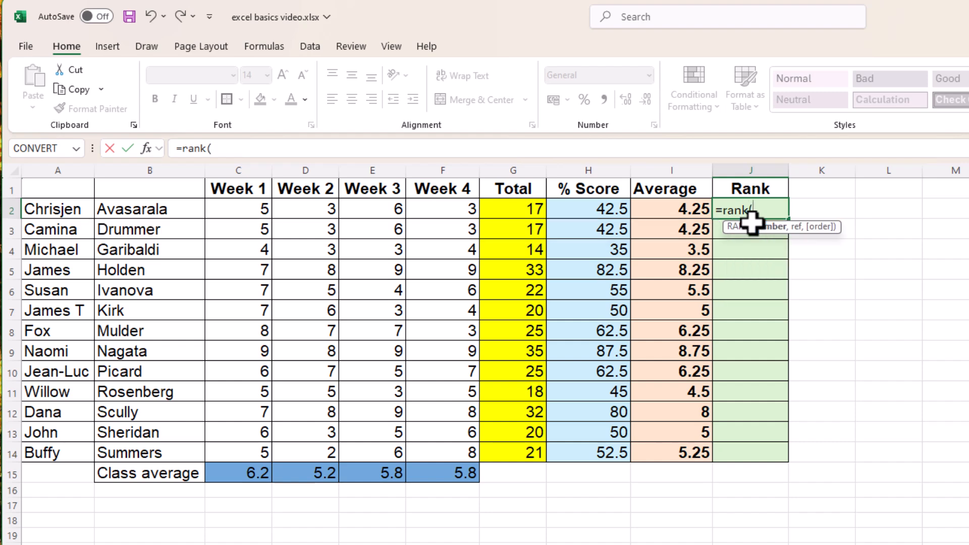
type("g2")
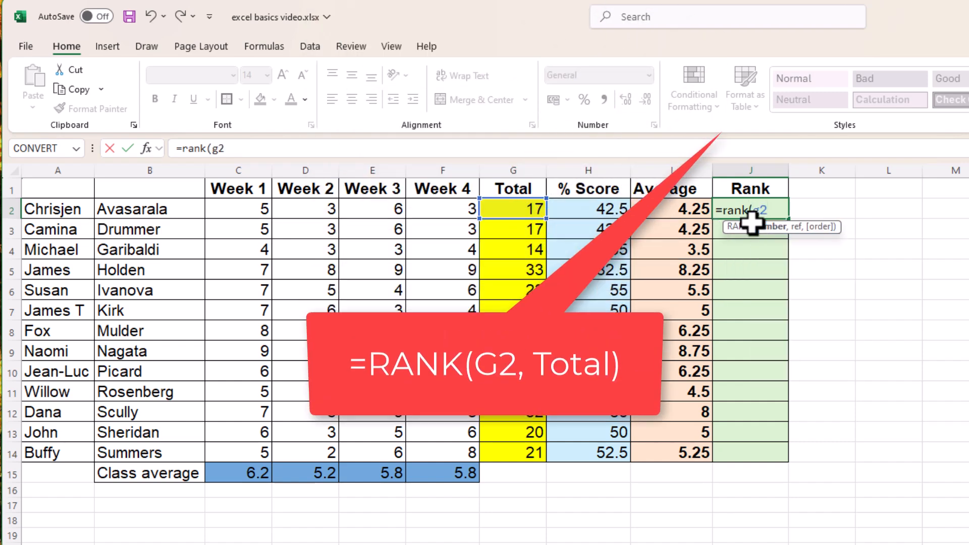
type(",")
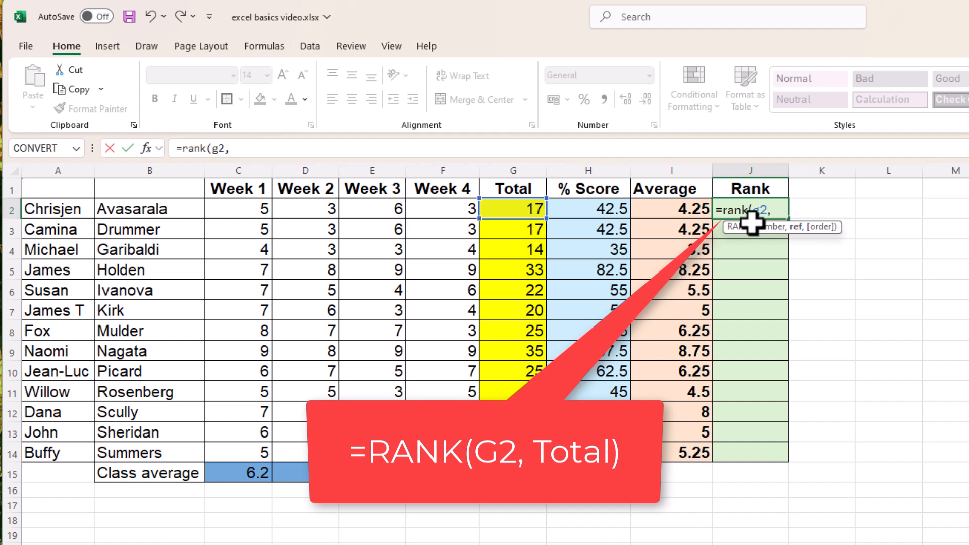
type(" total")
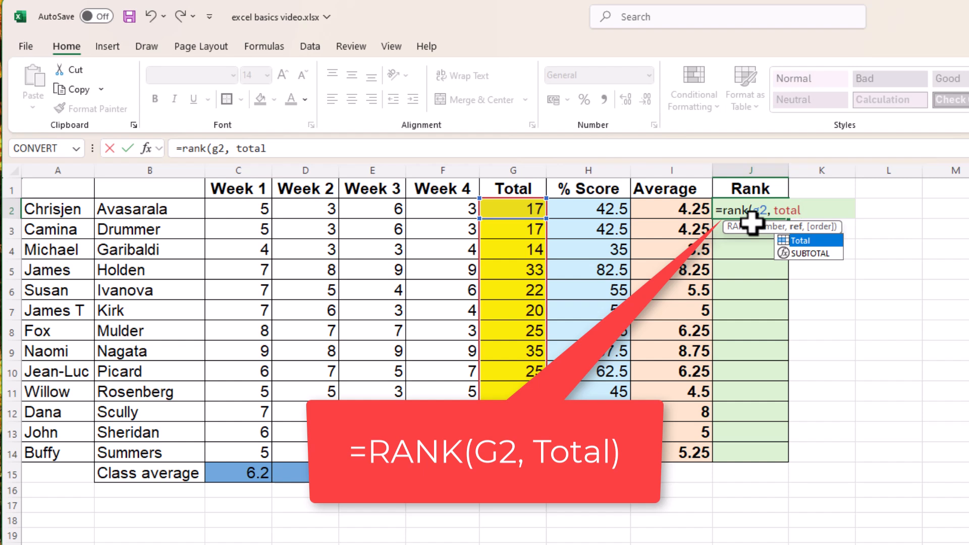
type(")")
key("Return")
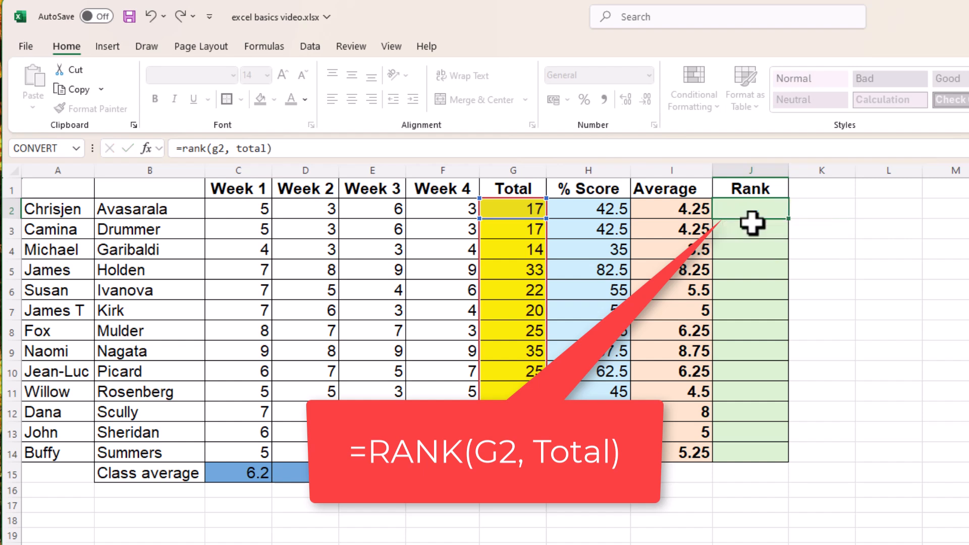
Fill the rank formula from J2 down to J14 and deselect the filled range
left_click(754, 208)
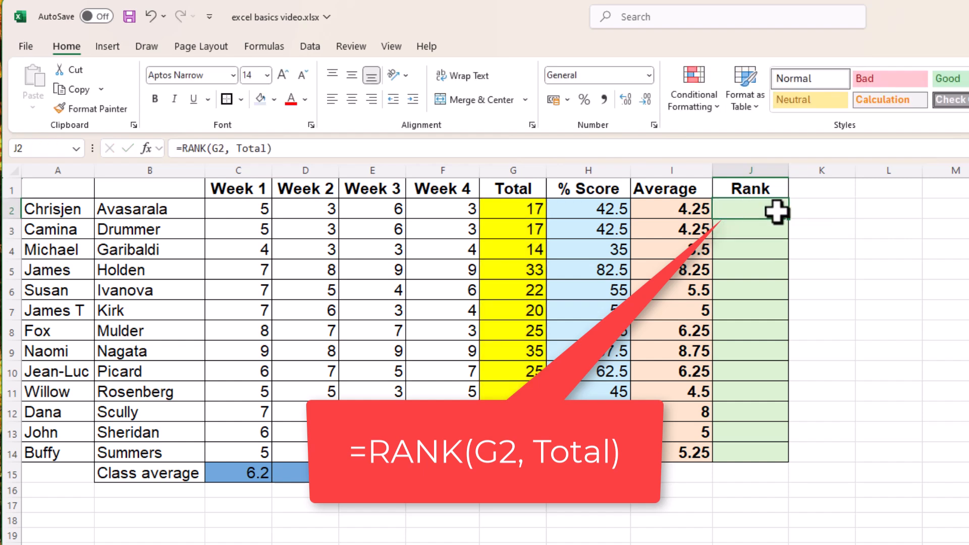
left_click_drag(790, 220, 791, 458)
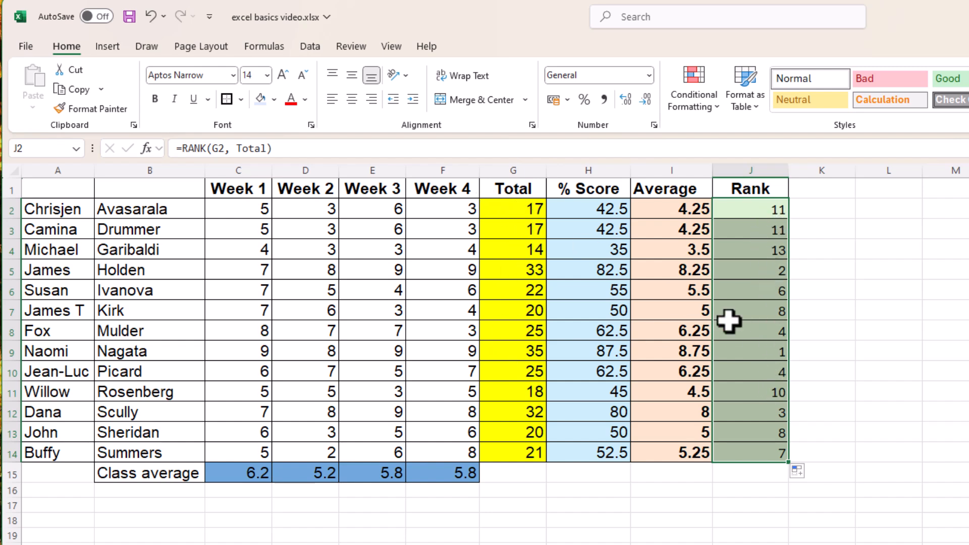
left_click(872, 328)
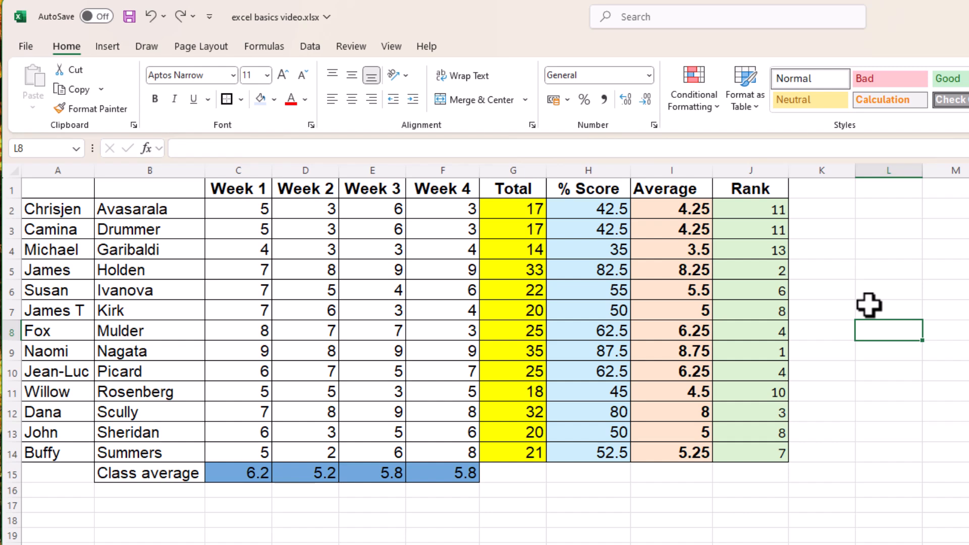